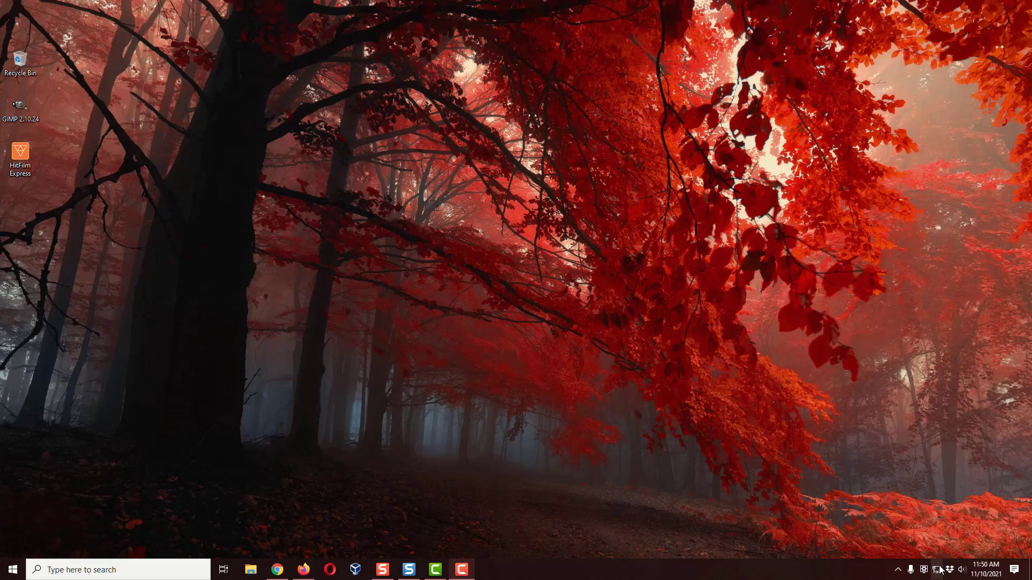
- Join the FPP wireless network from the Windows tray so the player becomes reachable
click(937, 571)
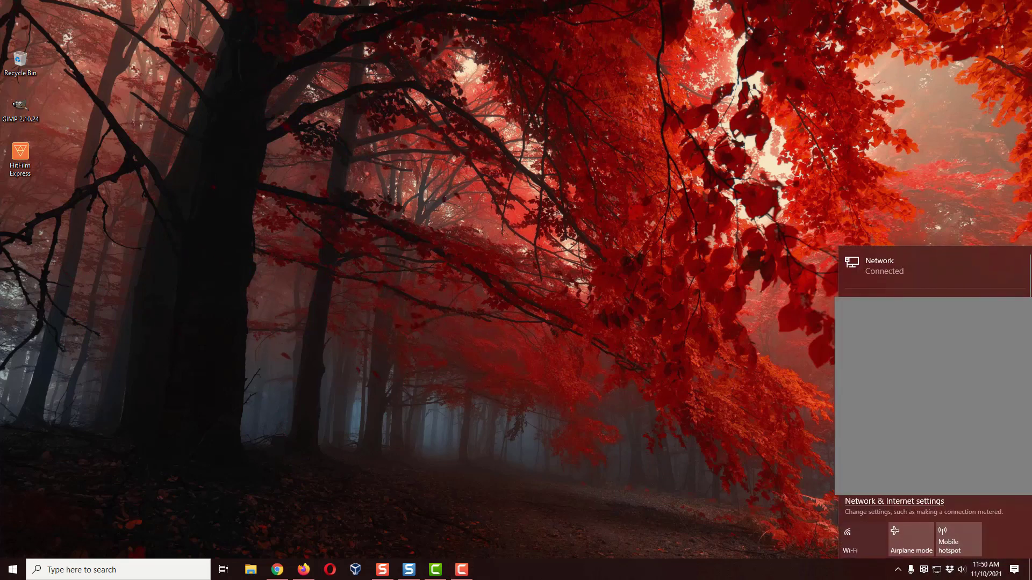
click(877, 313)
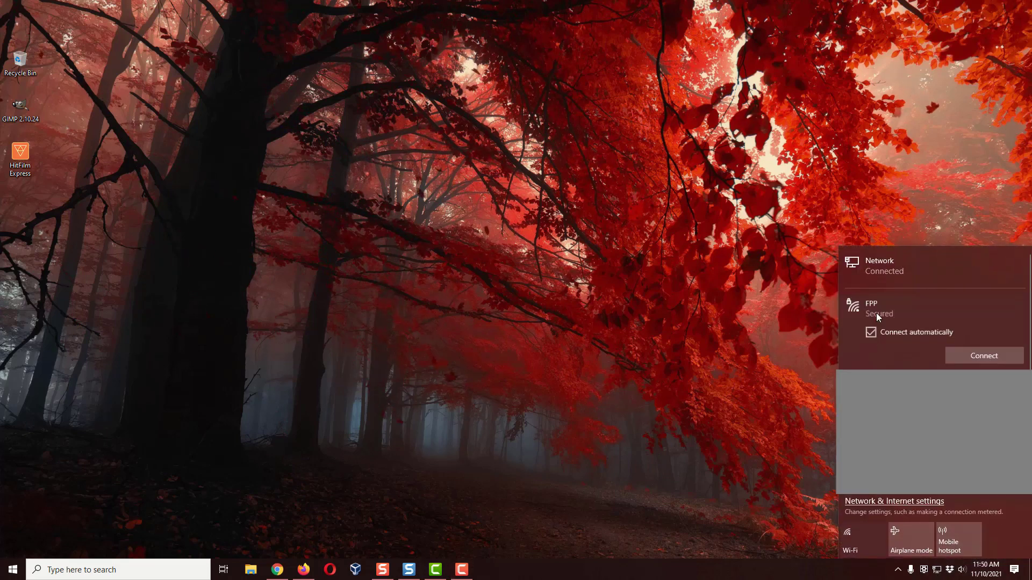
click(976, 354)
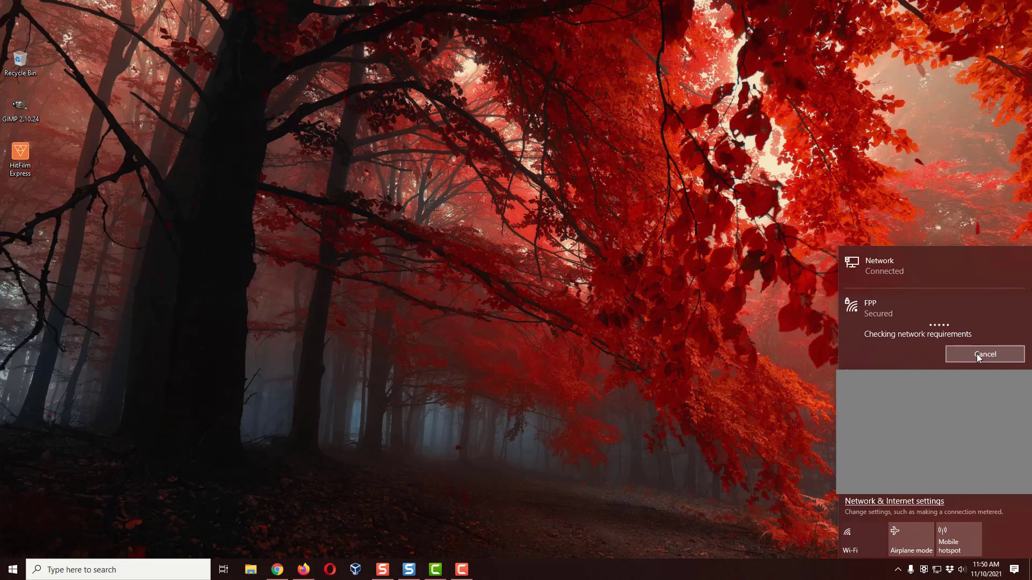
click(725, 435)
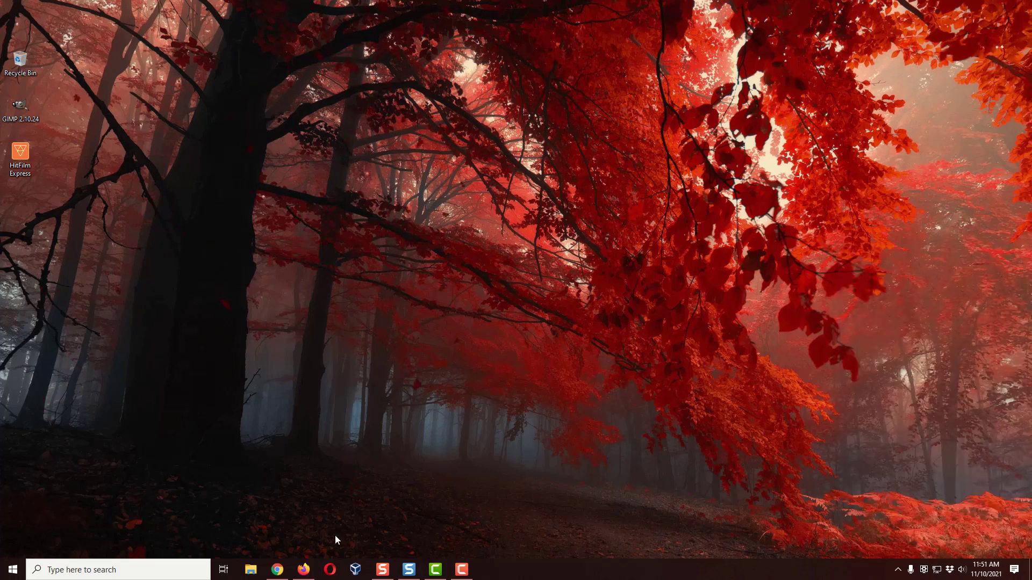
- Bring the FPP page at 192.168.8.1 forward and run System Health Check from the Help menu
click(277, 570)
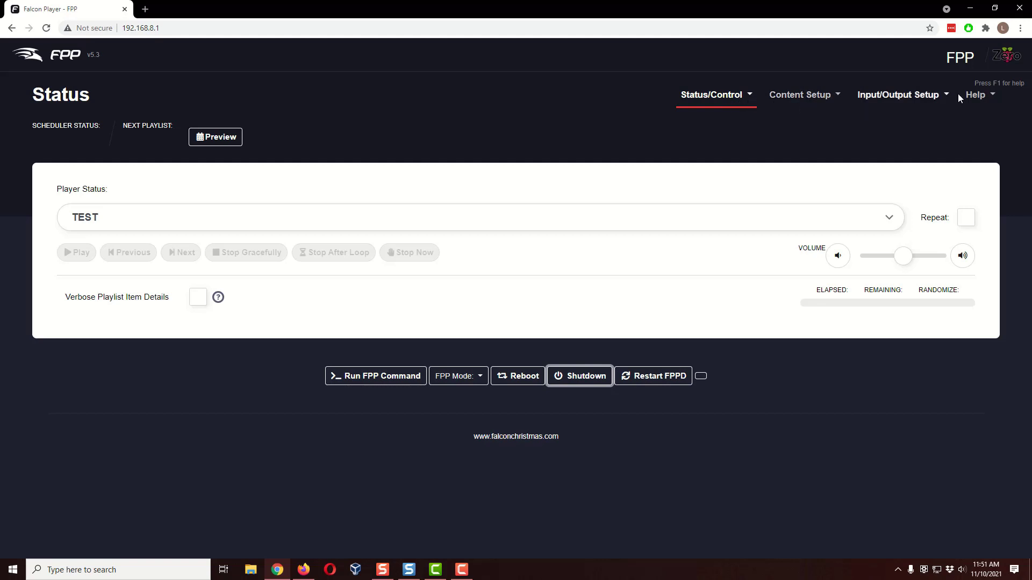
click(978, 95)
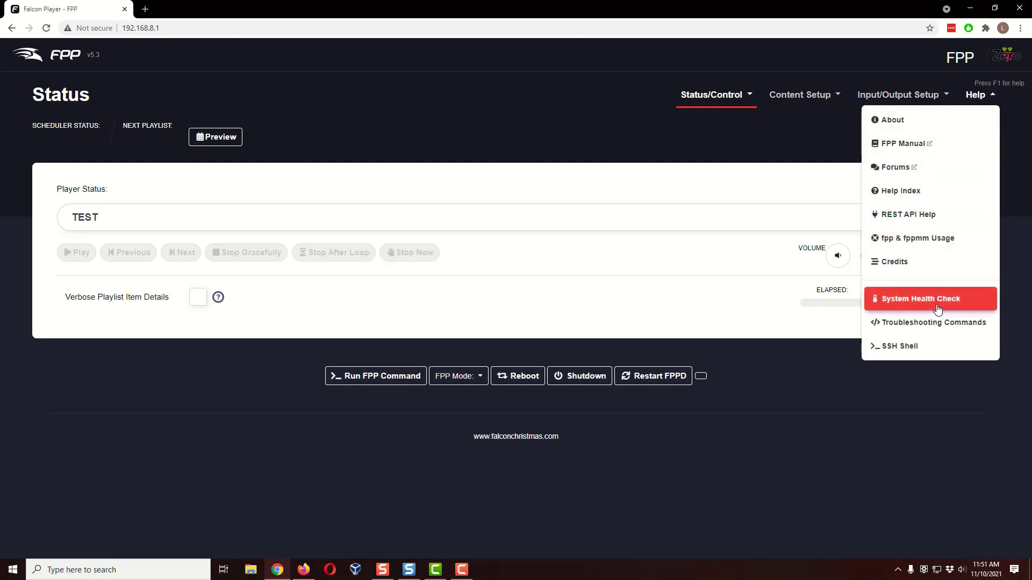
click(921, 298)
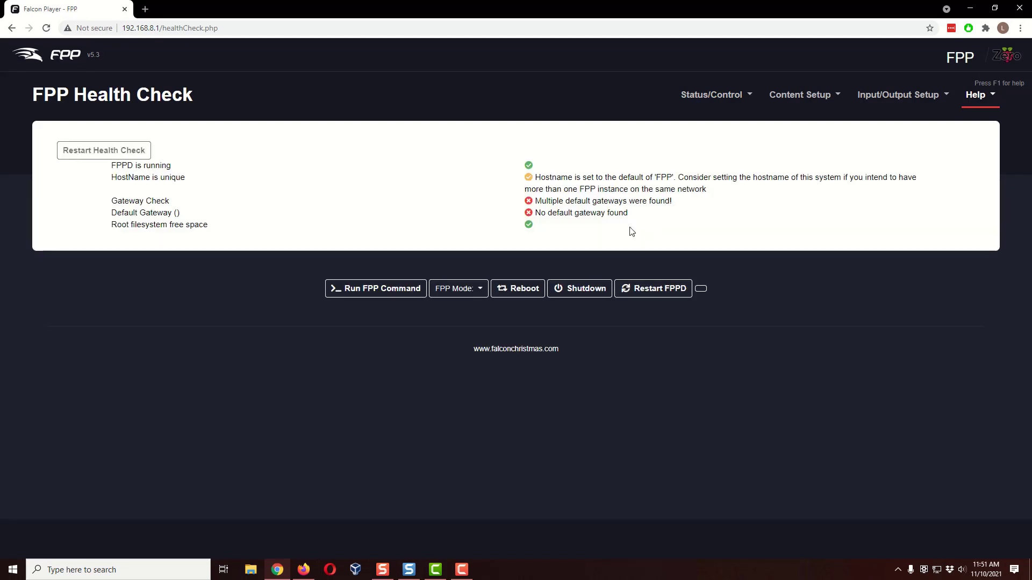
click(977, 94)
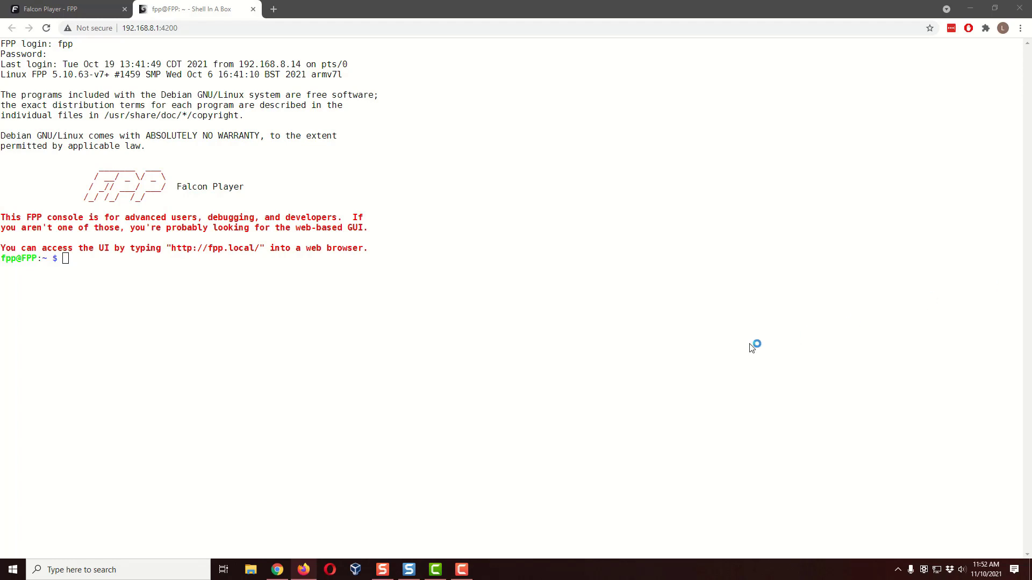
- Run vcgencmd measure_temp three times in the shell, reading 42.4, 42.4 and 41.9 °C
click(209, 312)
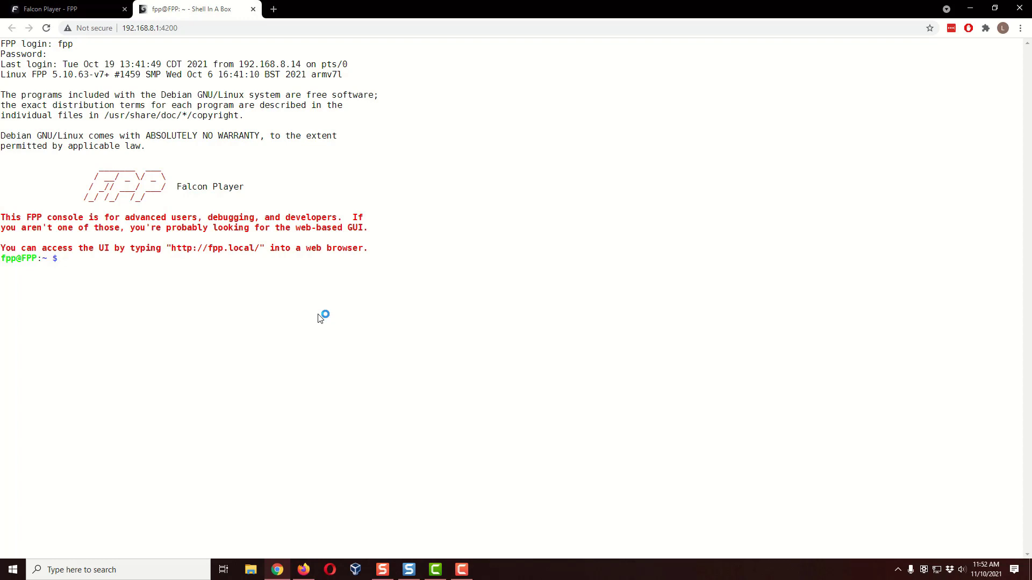
text(vc)
text(encmd mesa)
key(BackSpace)
key(BackSpace)
text(sure_temp)
key(Return)
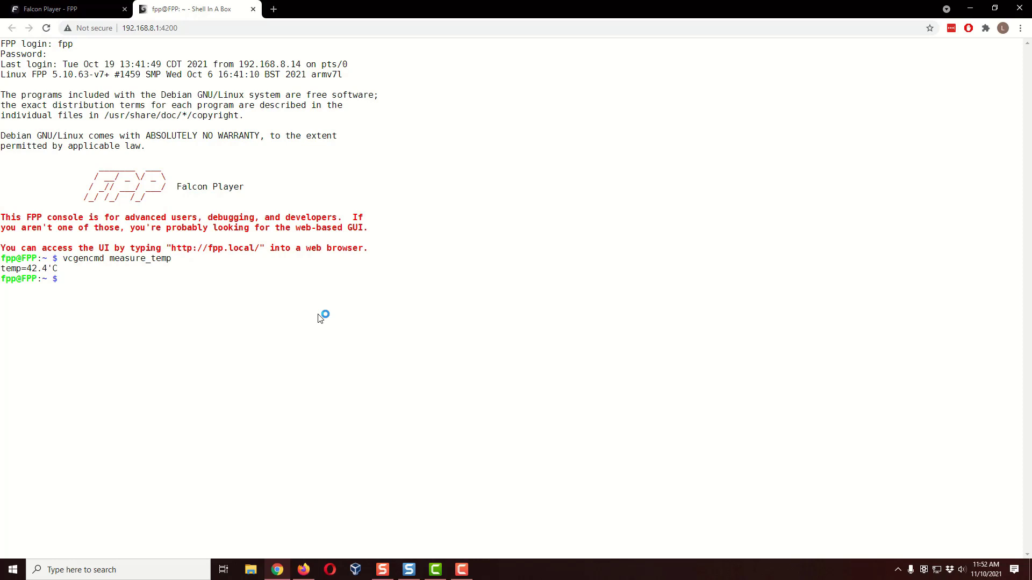
key(Up)
key(Return)
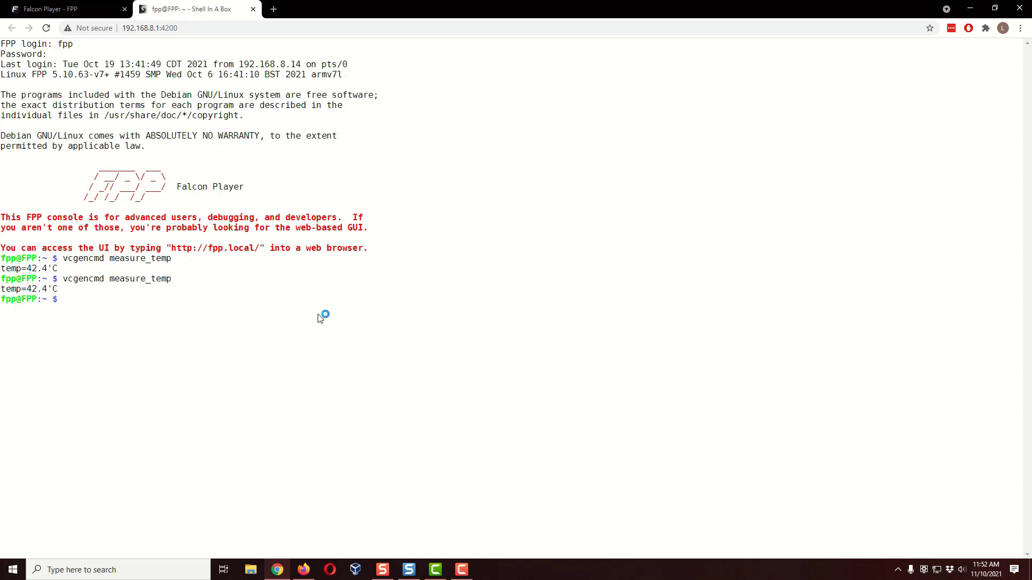
key(Up)
key(Return)
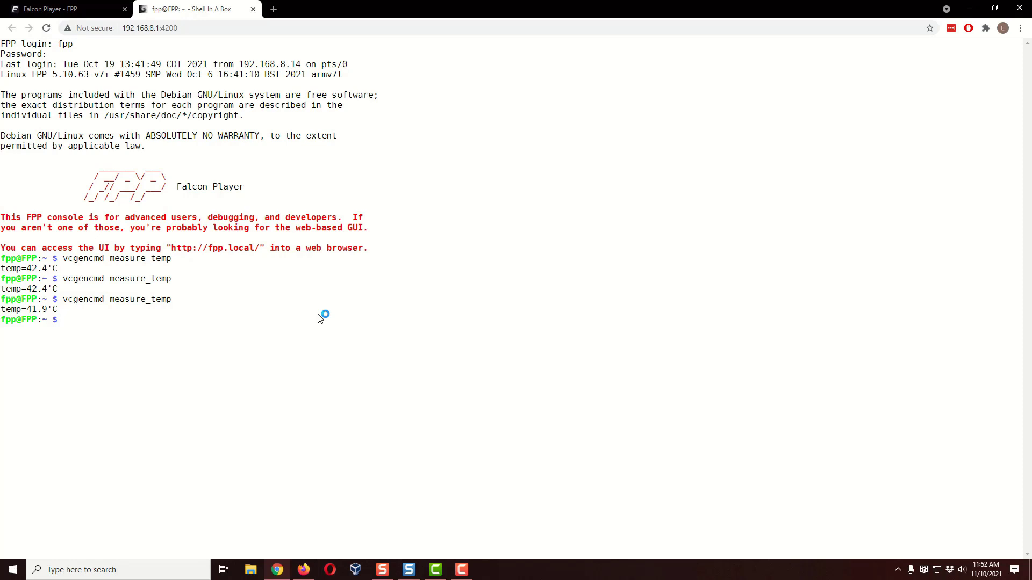
- Return to the FPP Status page via Status/Control and start the TEST playlist
click(73, 14)
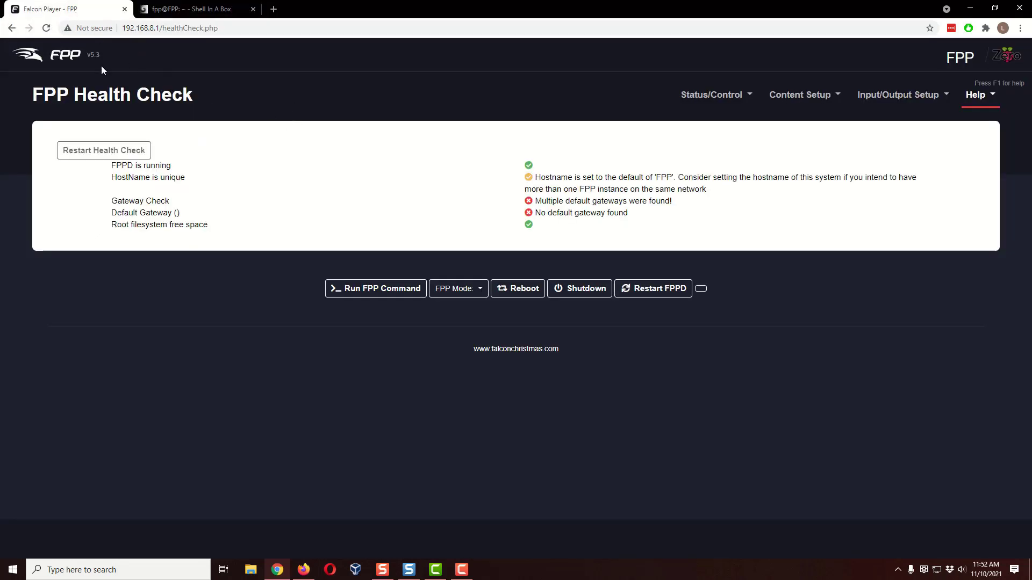
click(56, 65)
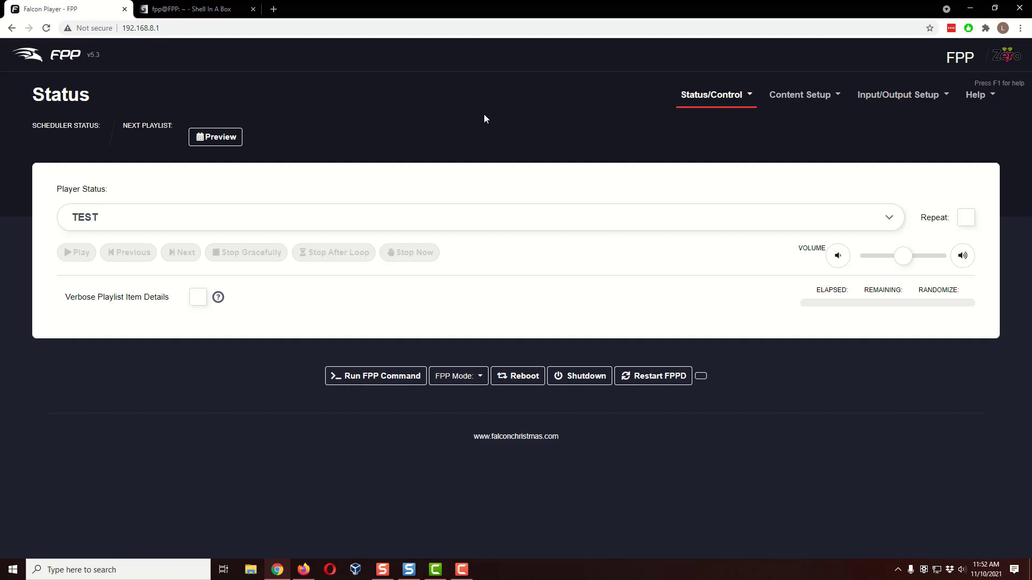
click(742, 96)
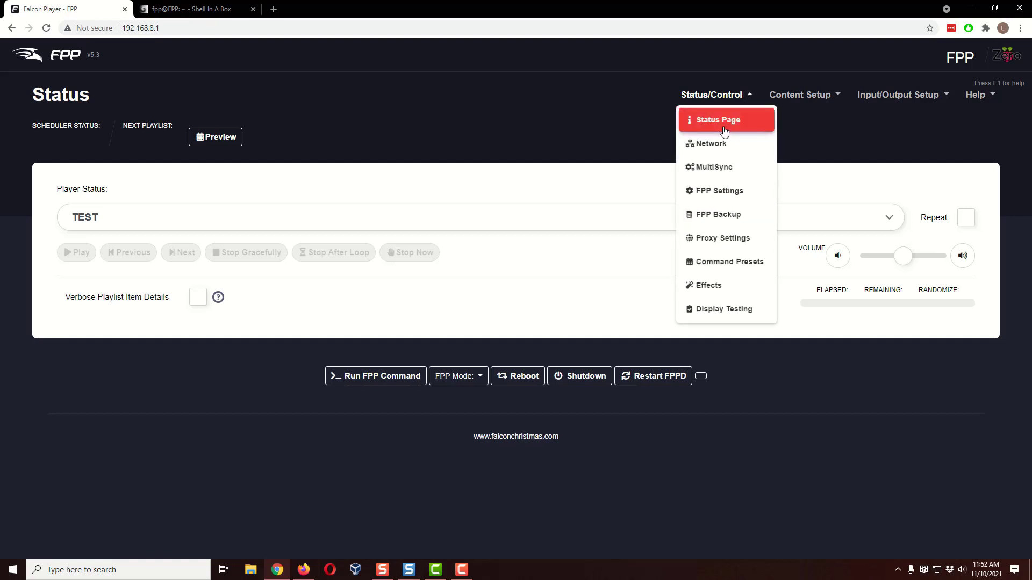
click(724, 121)
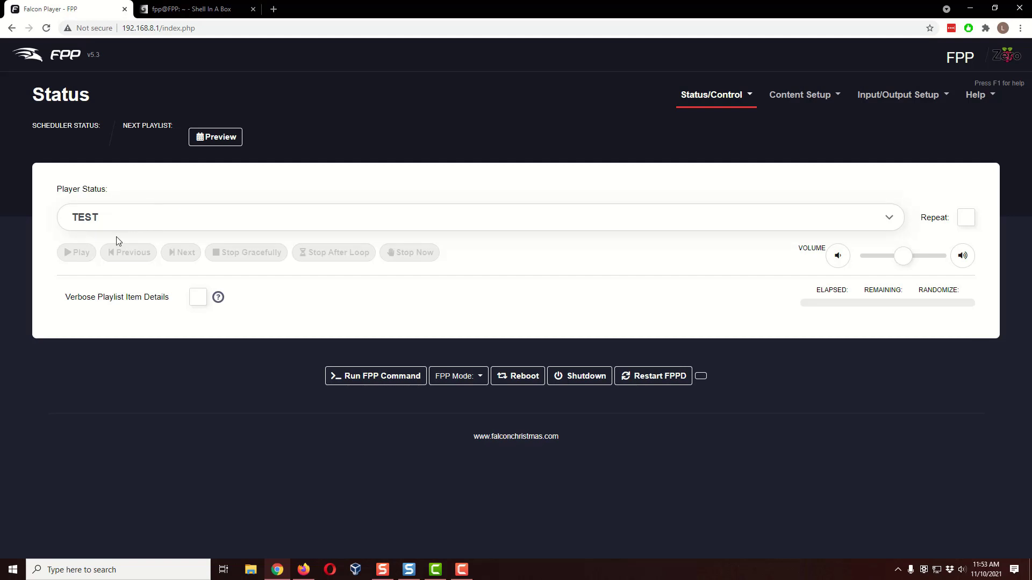
click(81, 256)
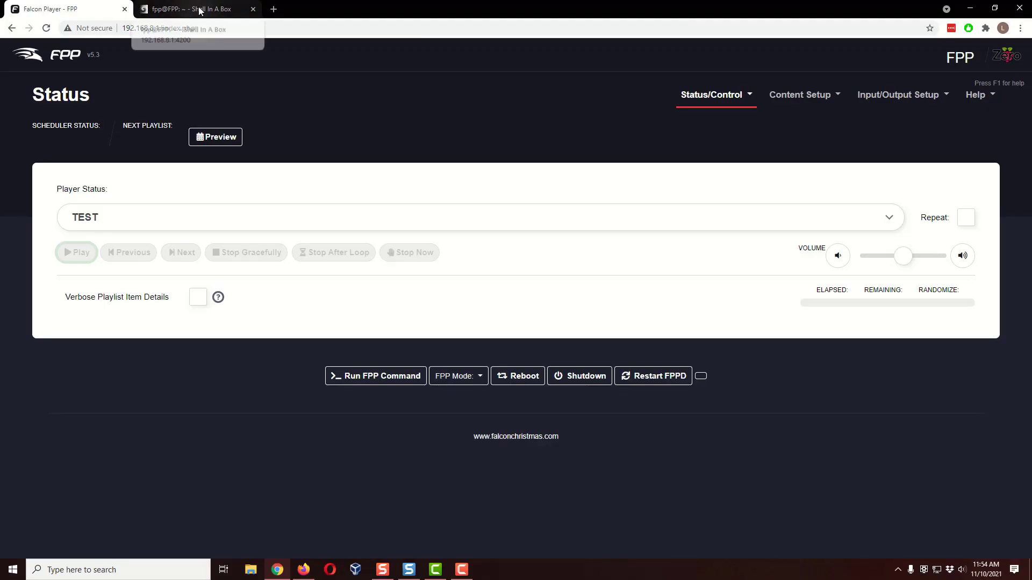
- Repeat vcgencmd measure_temp three times during playback, now reading 45.6, 45.6 and 46.2 °C
click(200, 9)
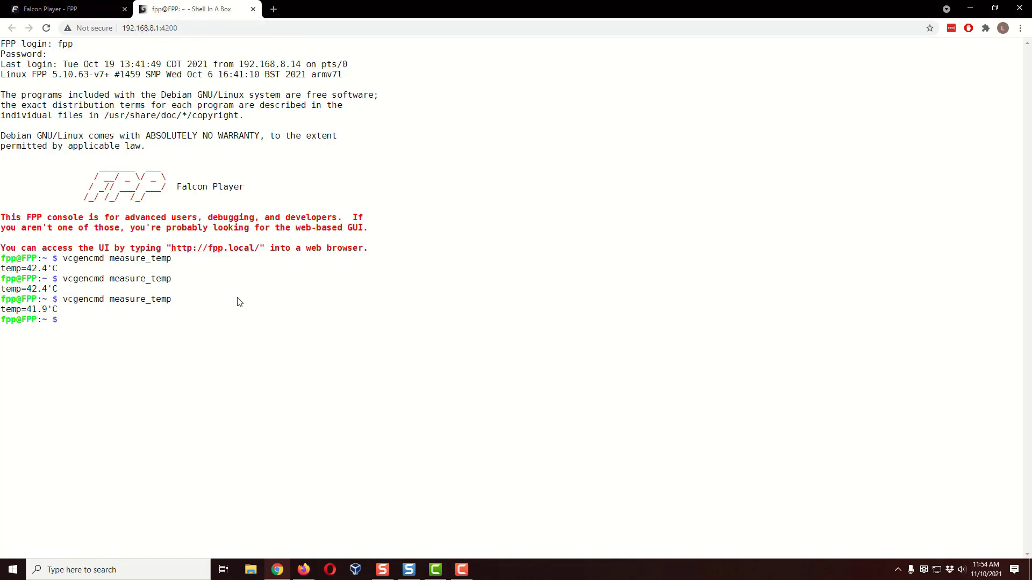
text(vcgencmd measure_temp)
key(Return)
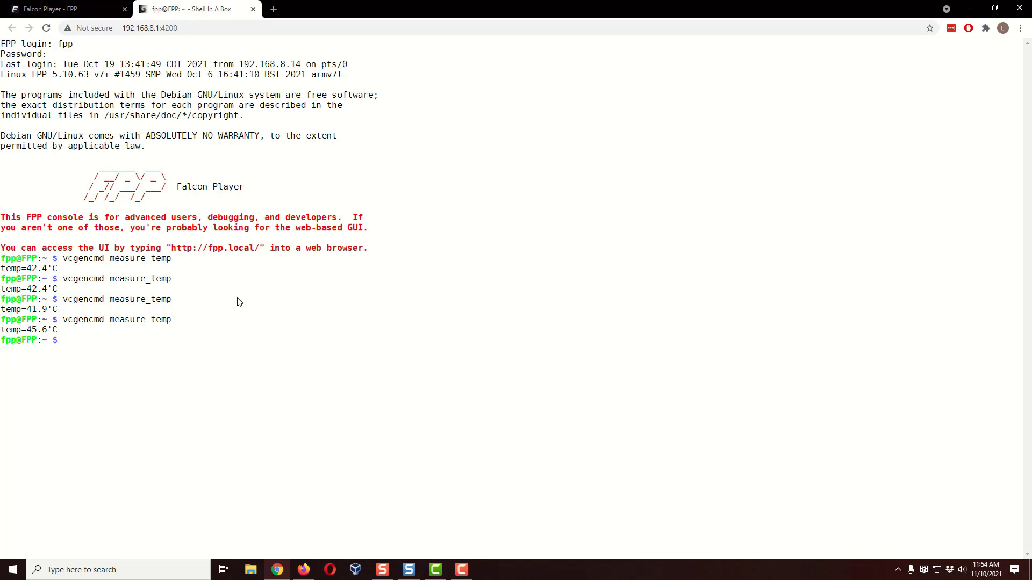
key(Up)
key(Return)
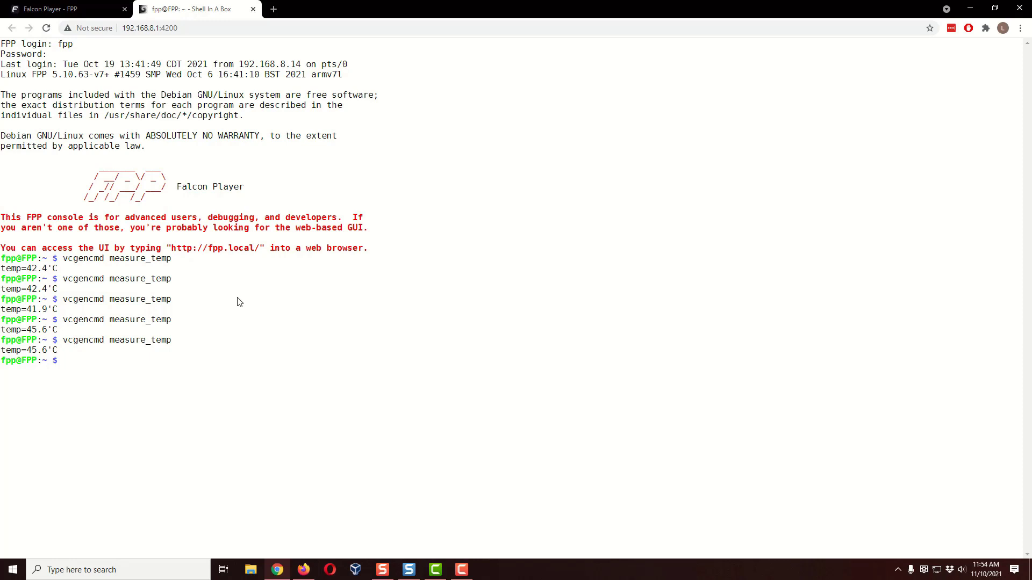
key(Up)
key(Return)
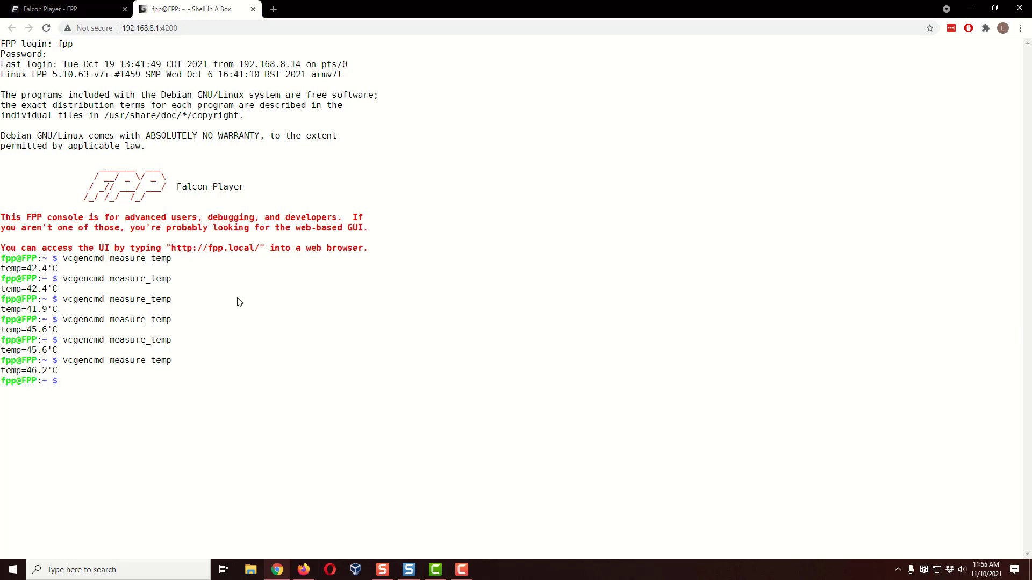